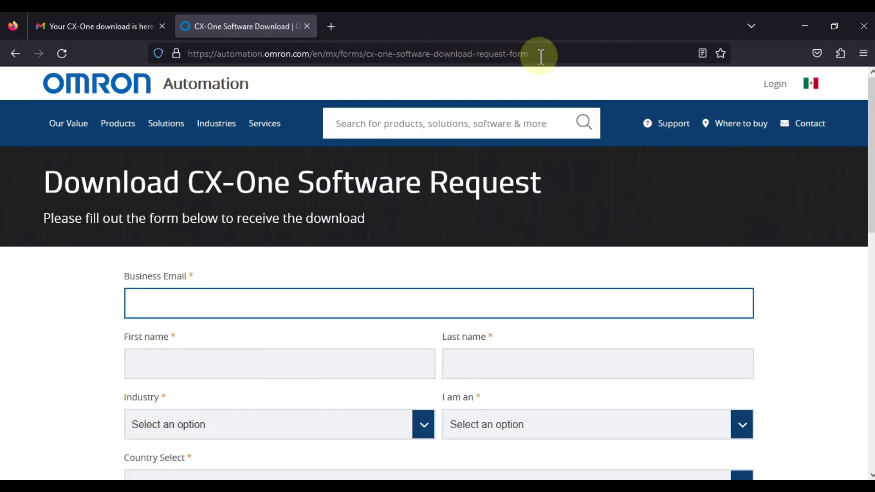
# Review the CX-One software download request form, from its required fields down to the option for receiving the download by email.
pyautogui.scroll(-7, 332, 316)
pyautogui.scroll(-1, 500, 262)
pyautogui.scroll(-10, 404, 332)
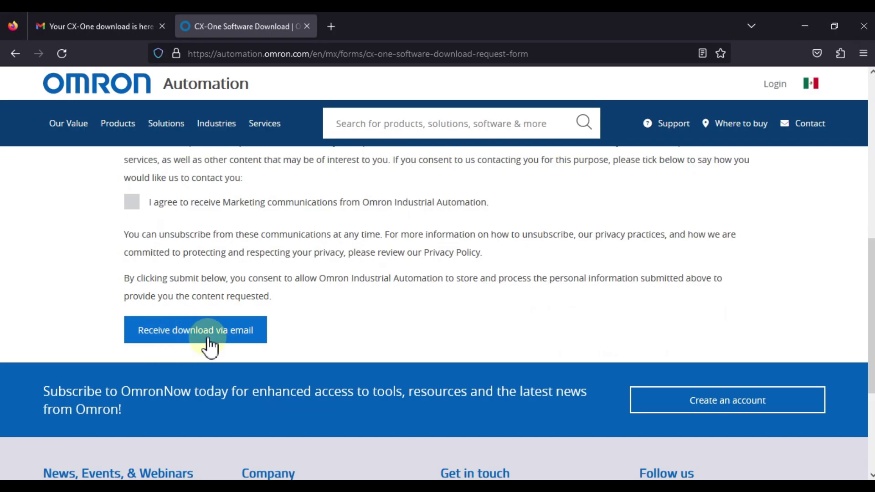
pyautogui.scroll(3, 332, 222)
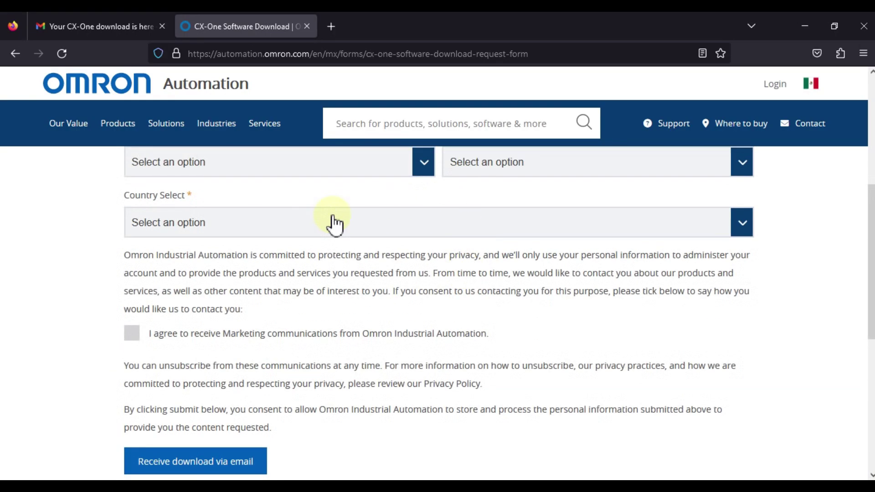
pyautogui.scroll(-2, 388, 291)
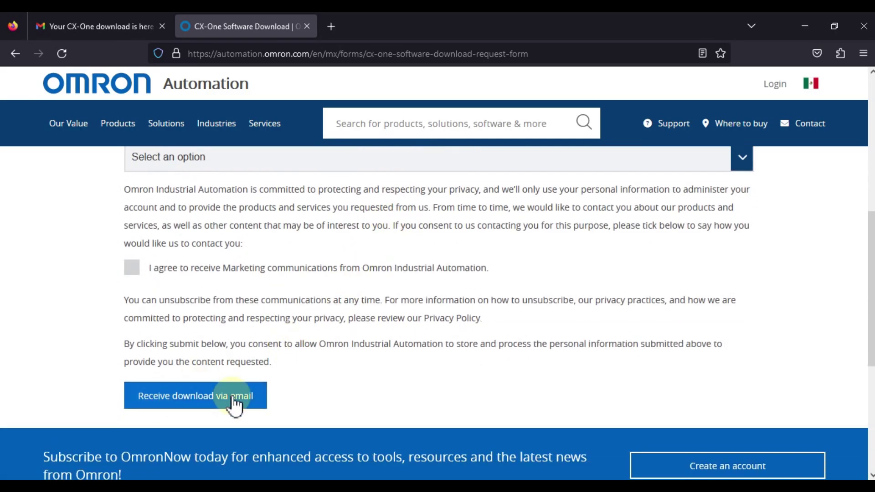
# Examine the CX-One download email for the 30 day trial download link and its license key.
pyautogui.click(128, 21)
pyautogui.scroll(-6, 469, 328)
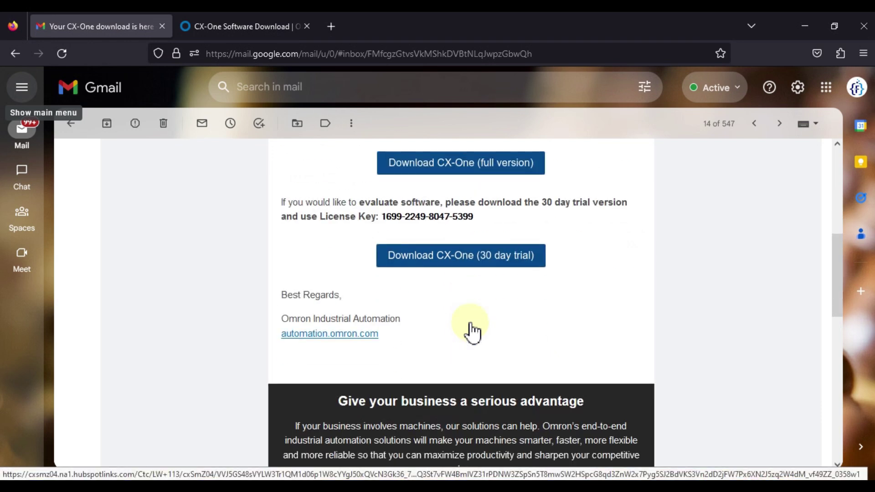
pyautogui.scroll(2, 468, 328)
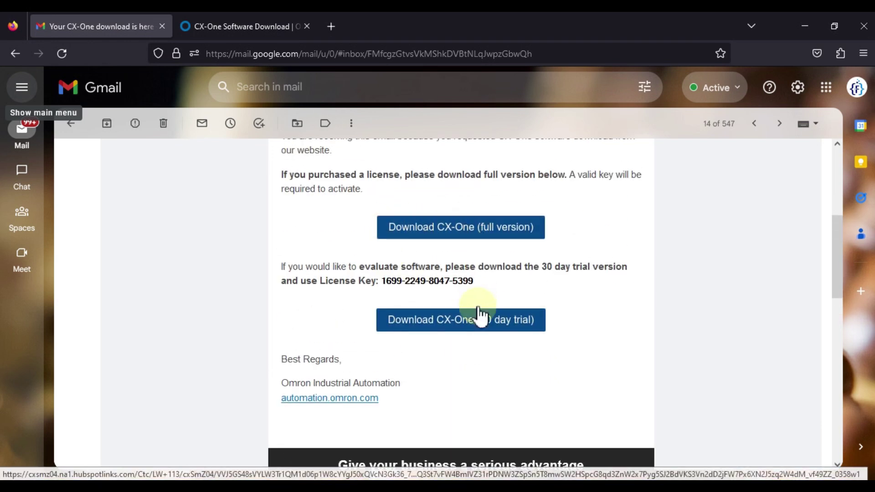
pyautogui.moveTo(473, 281); pyautogui.dragTo(384, 280)
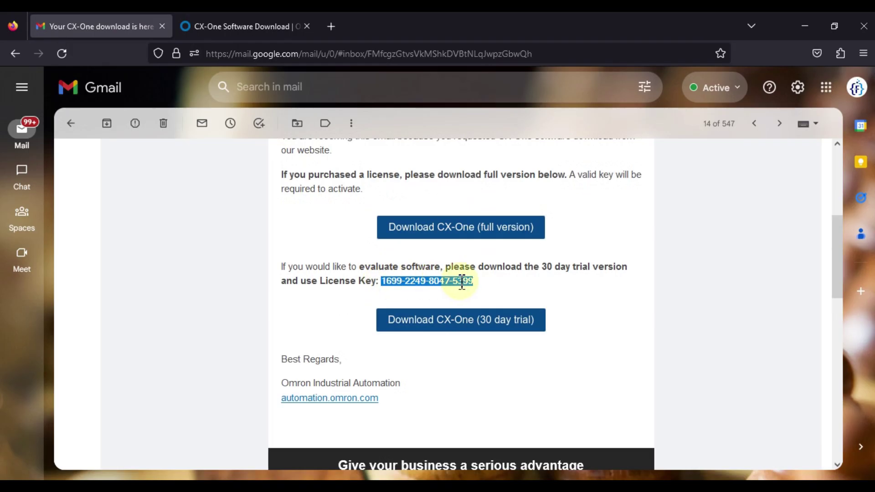
pyautogui.click(544, 267)
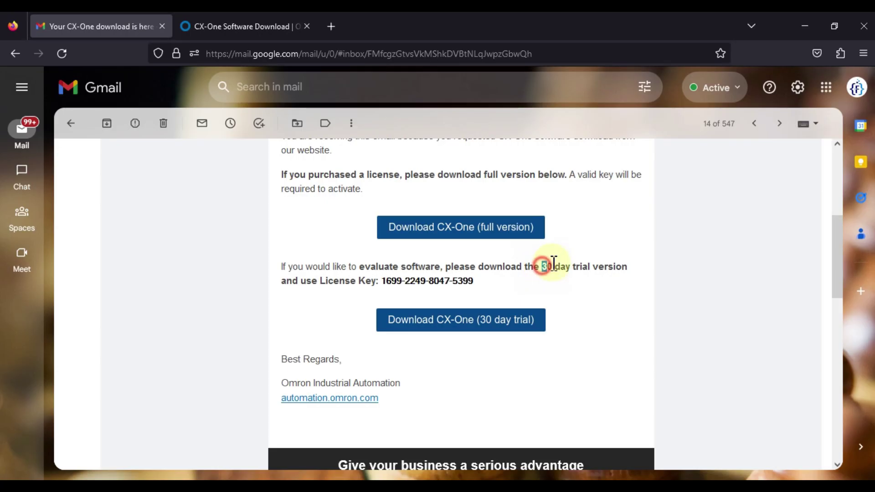
# Switch from the browser to the desktop and open the CXONE_V460 folder.
pyautogui.click(804, 26)
pyautogui.moveTo(201, 238); pyautogui.dragTo(9, 82)
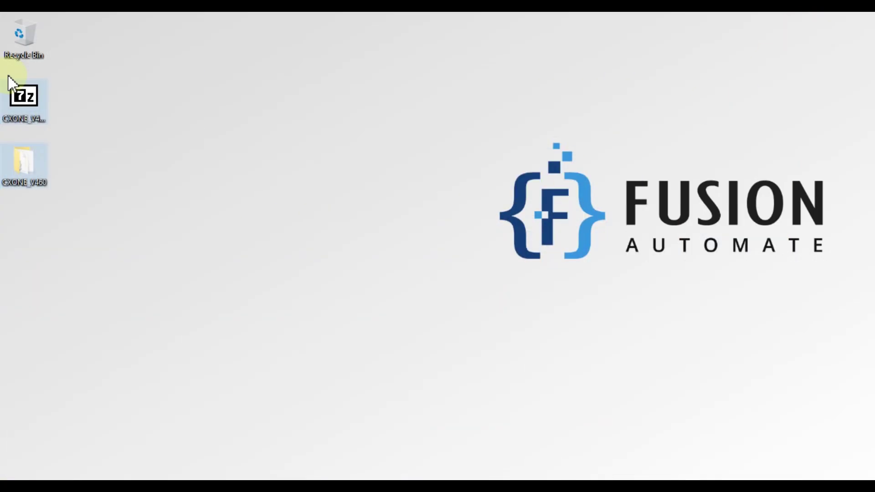
pyautogui.click(119, 177)
pyautogui.doubleClick(34, 175)
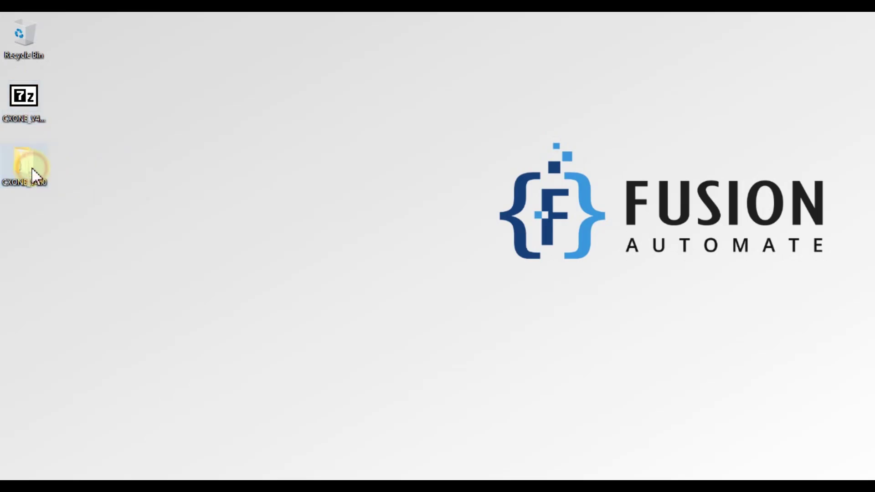
# Launch setup.exe from the CXONE_V460 folder and minimize the folder window.
pyautogui.scroll(-7, 326, 291)
pyautogui.scroll(-20, 336, 315)
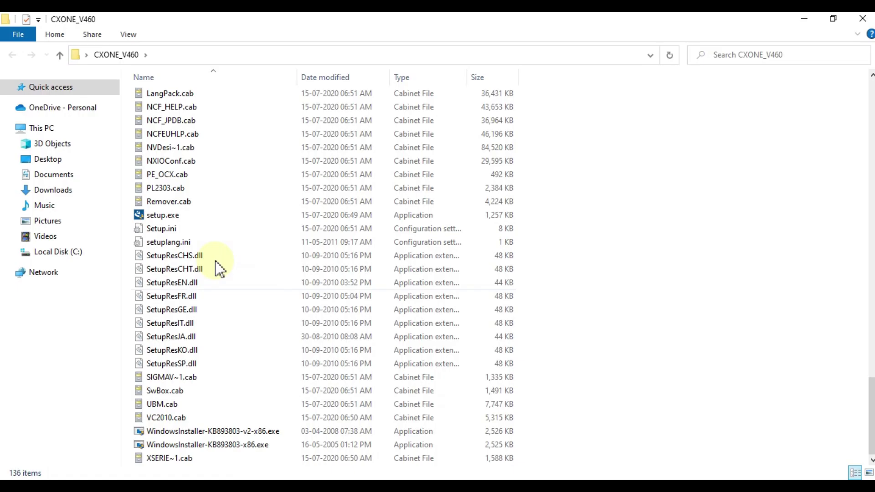
pyautogui.click(174, 216)
pyautogui.doubleClick(190, 215)
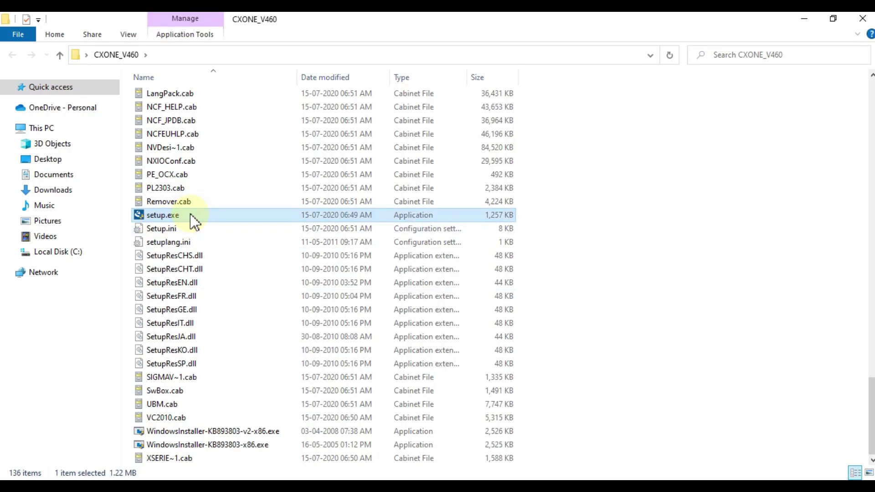
pyautogui.click(805, 20)
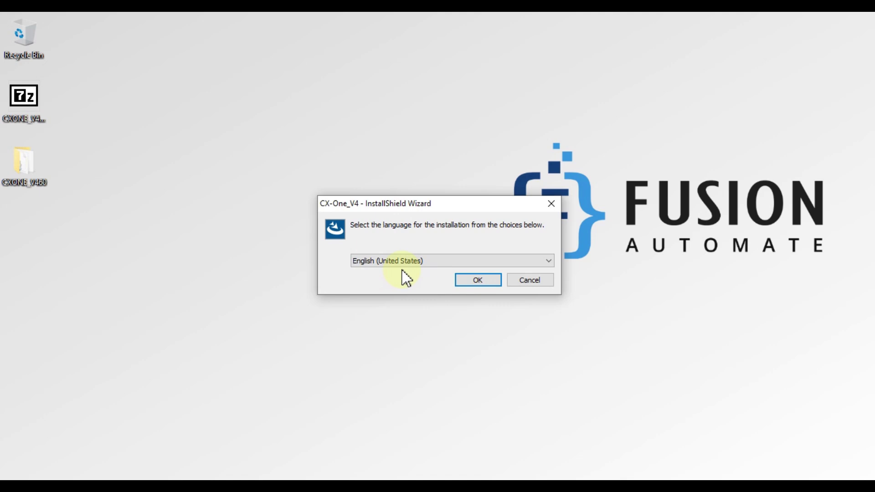
# Start the CX-One installation in English (United States) and accept the license agreement terms.
pyautogui.click(474, 280)
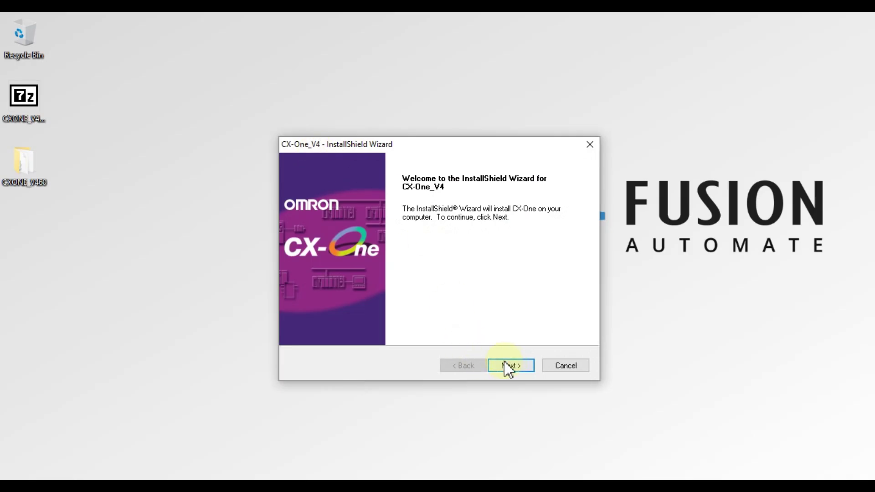
pyautogui.click(515, 365)
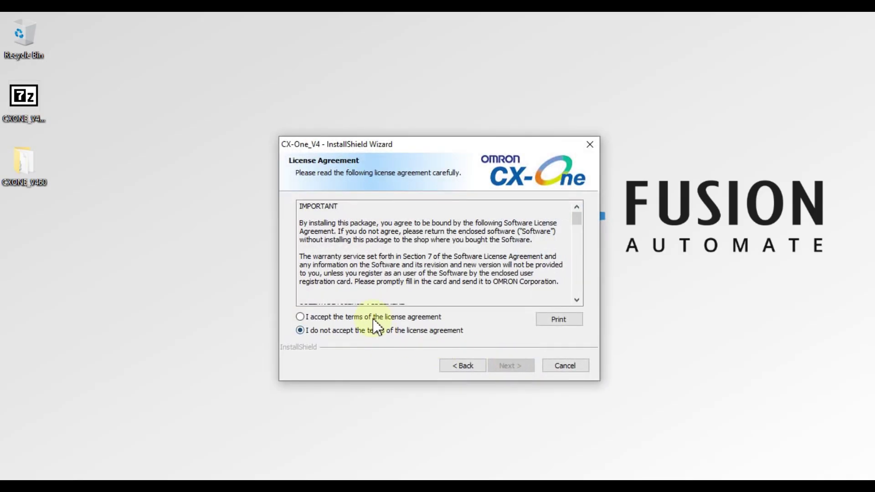
pyautogui.click(372, 317)
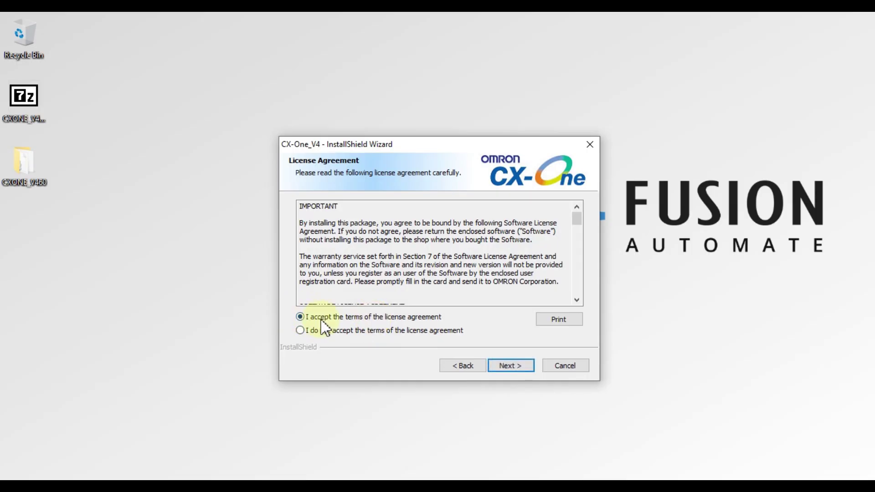
pyautogui.click(521, 366)
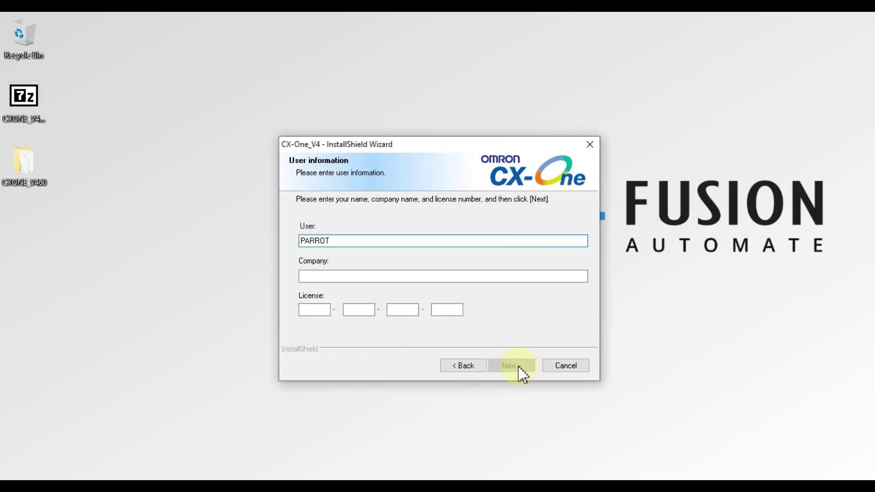
# Keep the prefilled user name and enter Fusion Automate as the company in the user information.
pyautogui.moveTo(358, 241); pyautogui.dragTo(285, 239)
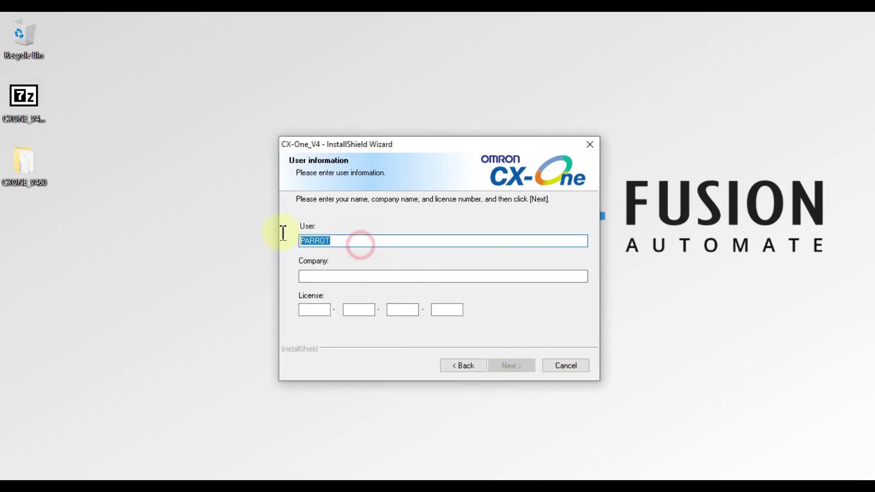
pyautogui.click(341, 275)
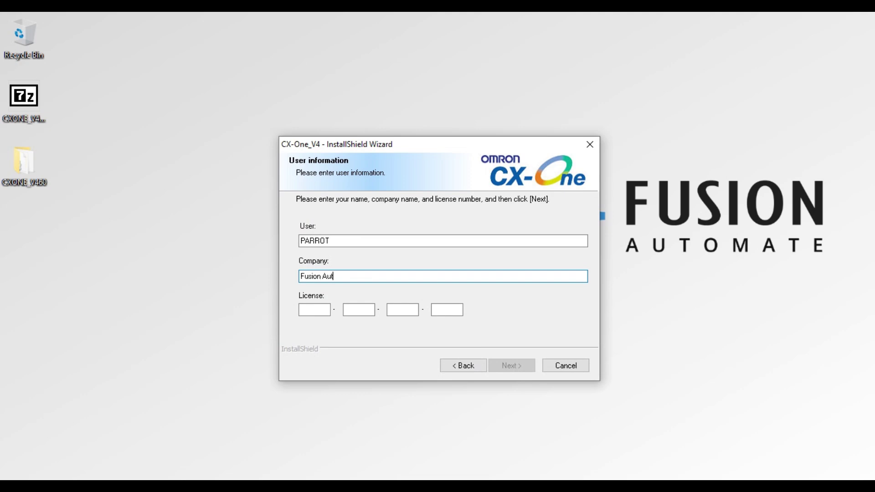
# Copy the first two blocks of the trial license key from the download email into the installer's license fields.
pyautogui.click(321, 310)
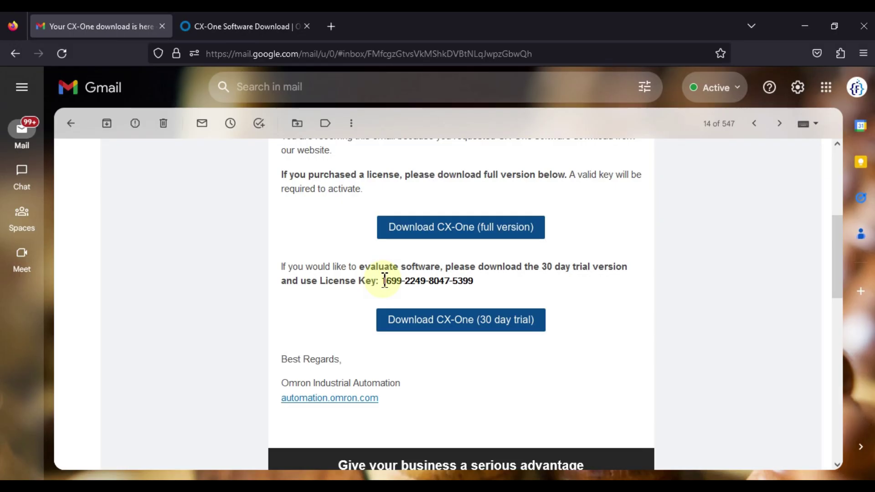
pyautogui.doubleClick(388, 281)
pyautogui.hotkey('ctrl', 'c')
pyautogui.hotkey('alt', 'Tab')
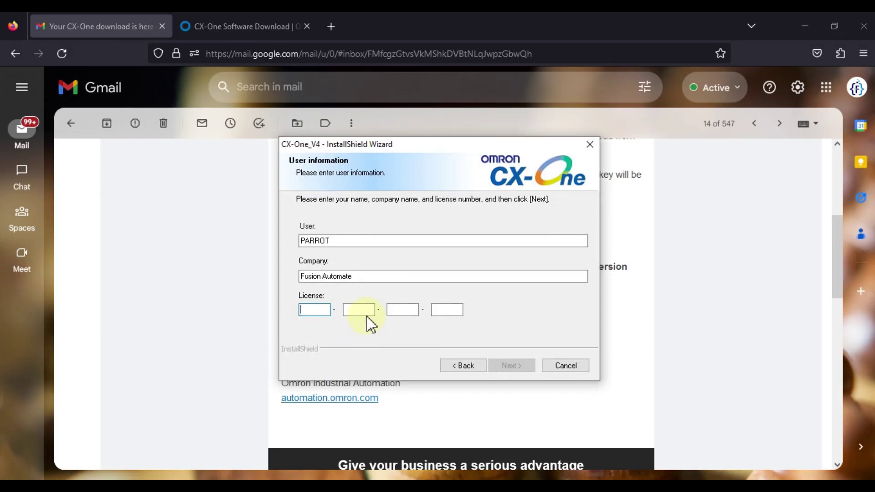
pyautogui.hotkey('ctrl', 'v')
pyautogui.hotkey('alt', 'Tab')
pyautogui.doubleClick(414, 280)
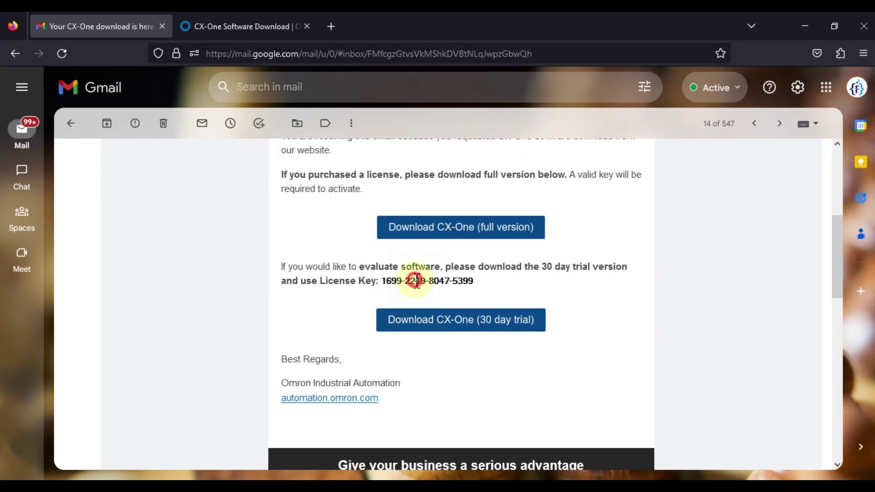
pyautogui.hotkey('ctrl', 'c')
pyautogui.hotkey('alt', 'Tab')
pyautogui.hotkey('ctrl', 'v')
# Copy the last two blocks of the license key from the email into the remaining license fields.
pyautogui.click(638, 320)
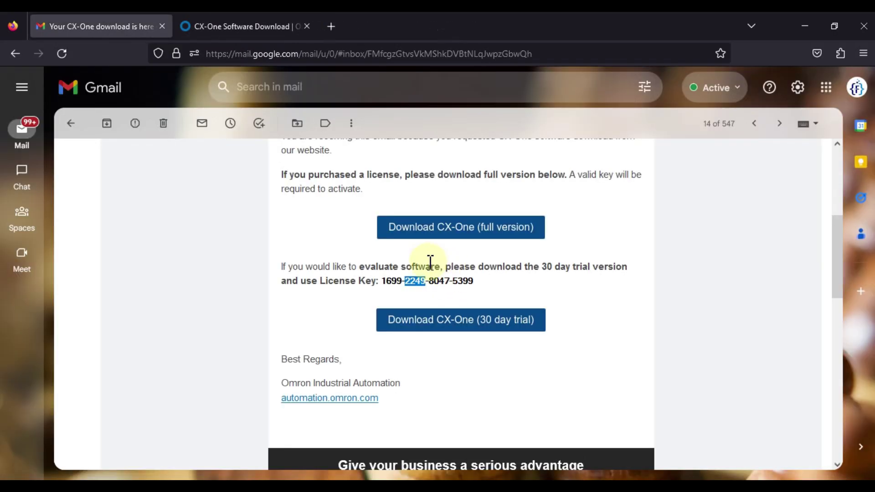
pyautogui.doubleClick(438, 281)
pyautogui.hotkey('ctrl', 'c')
pyautogui.hotkey('alt', 'Tab')
pyautogui.hotkey('ctrl', 'v')
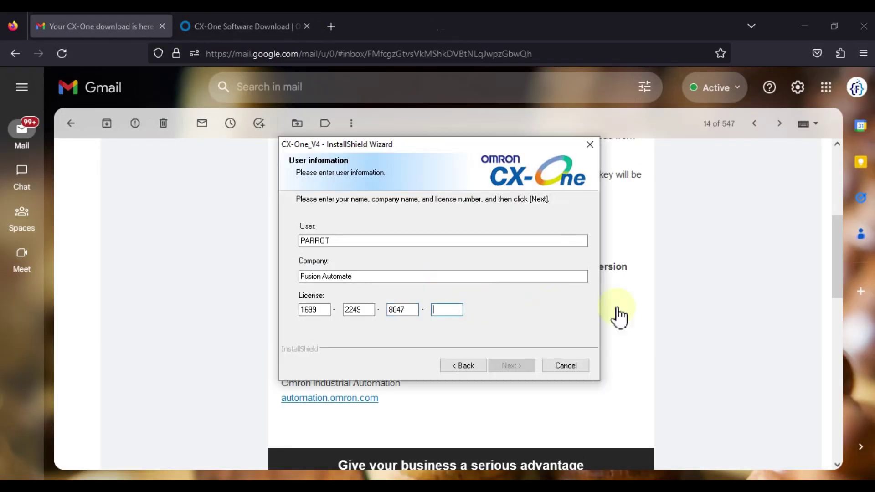
pyautogui.click(621, 314)
pyautogui.doubleClick(461, 280)
pyautogui.hotkey('ctrl', 'c')
pyautogui.hotkey('alt', 'Tab')
pyautogui.press('Tab')
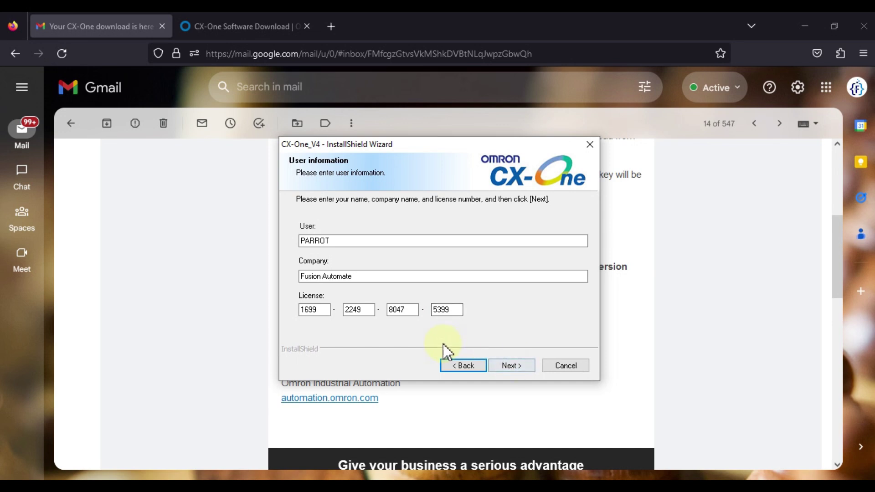
# Compare the license key entered in the installer with the trial key in the email, then minimize the browser.
pyautogui.click(301, 310)
pyautogui.doubleClick(301, 310)
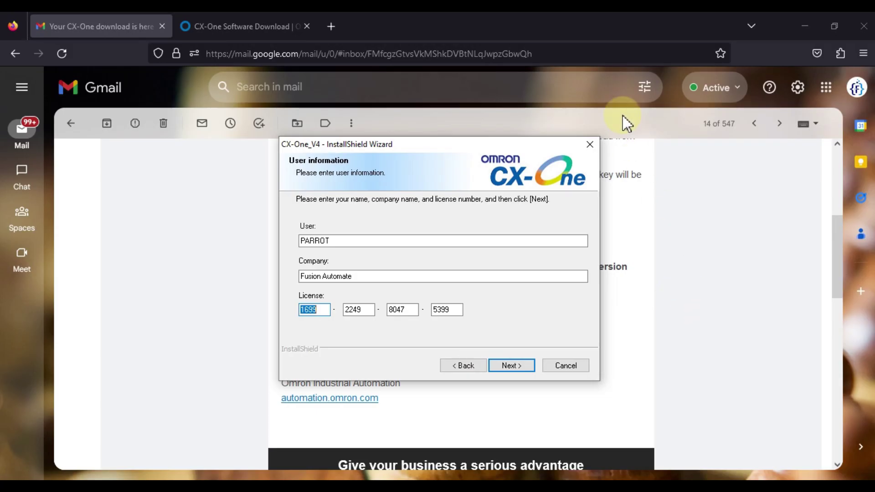
pyautogui.click(597, 25)
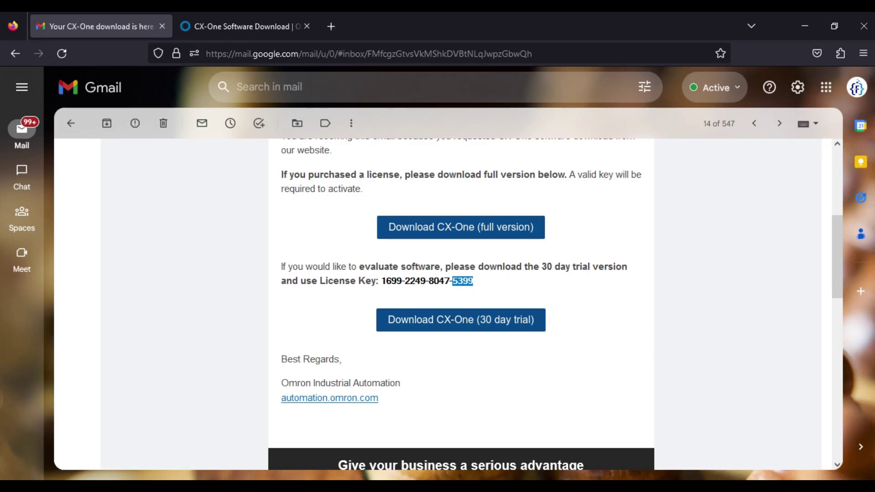
pyautogui.hotkey('alt', 'Tab')
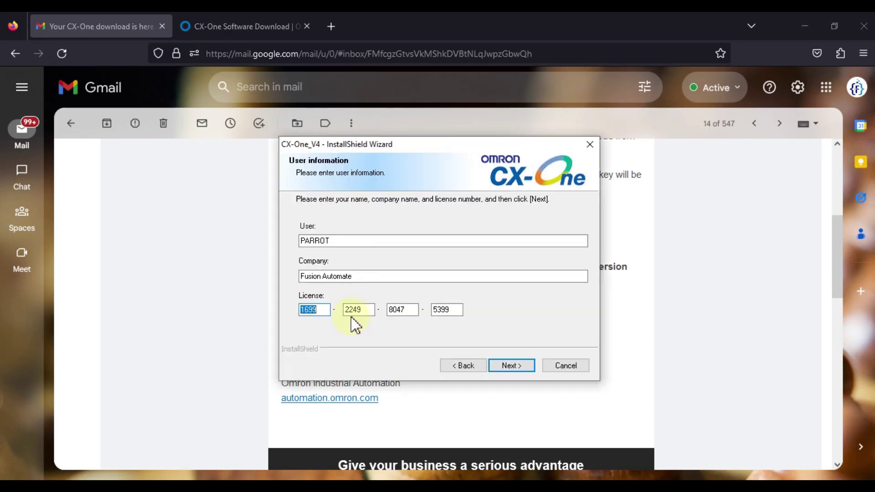
pyautogui.hotkey('alt', 'Tab')
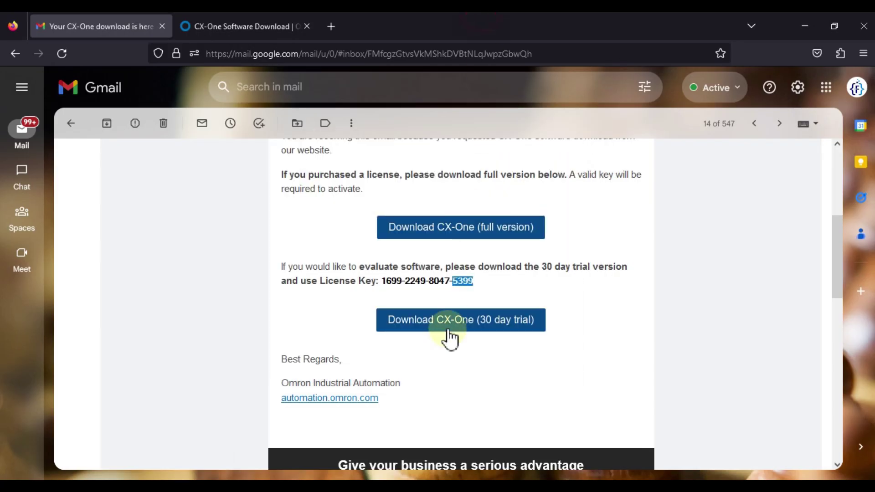
pyautogui.click(805, 22)
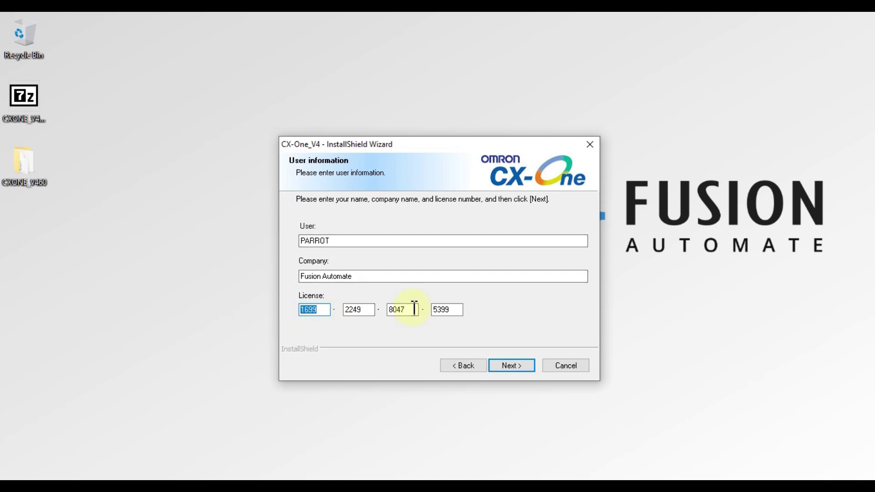
# Submit the user information, keeping the region Southeast Asia, India, Pacific and the destination folder C:\Program Files (x86)\OMRON\CX-One\.
pyautogui.click(512, 364)
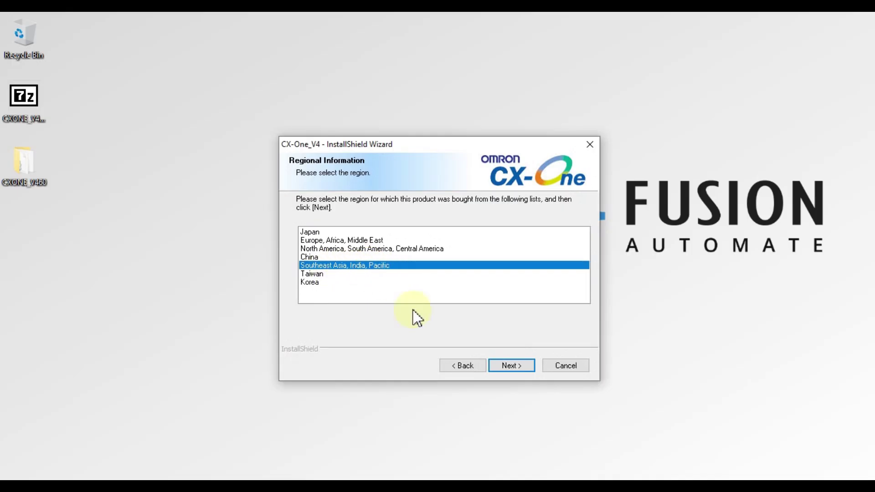
pyautogui.click(520, 367)
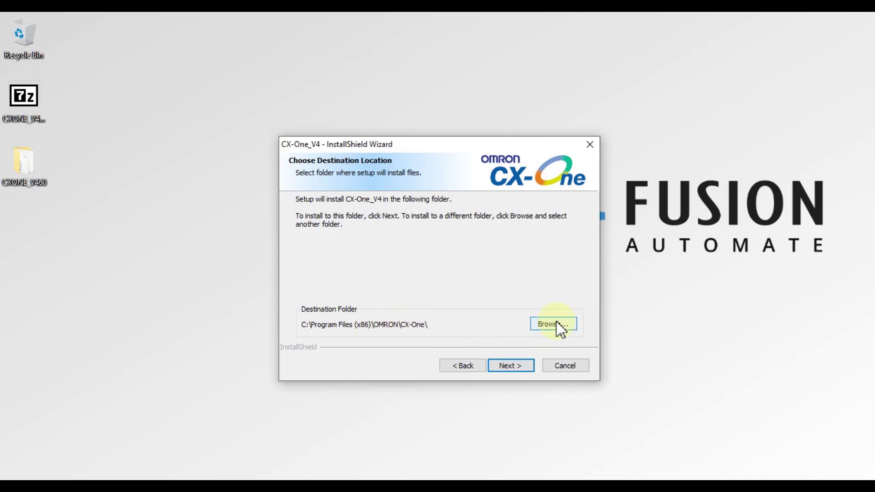
pyautogui.click(517, 368)
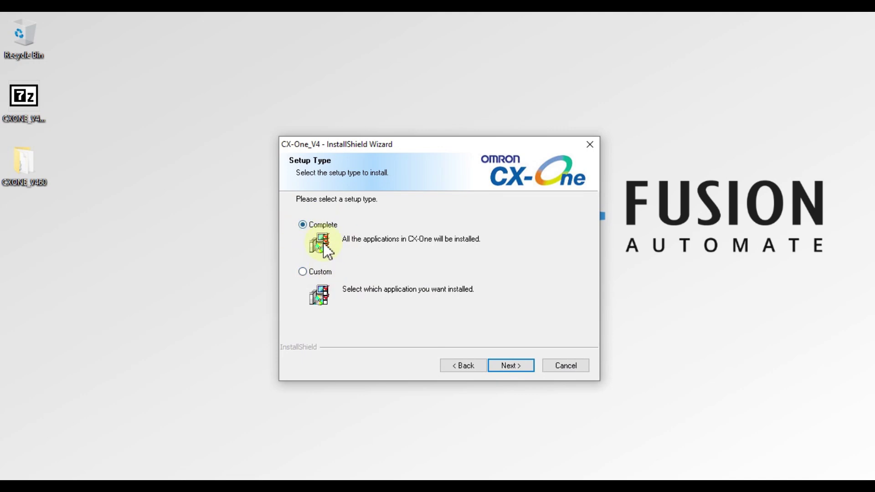
# Keep the Complete setup type with the default OMRON FB Library location and the OMRON\CX-One program folder.
pyautogui.click(512, 368)
pyautogui.click(513, 367)
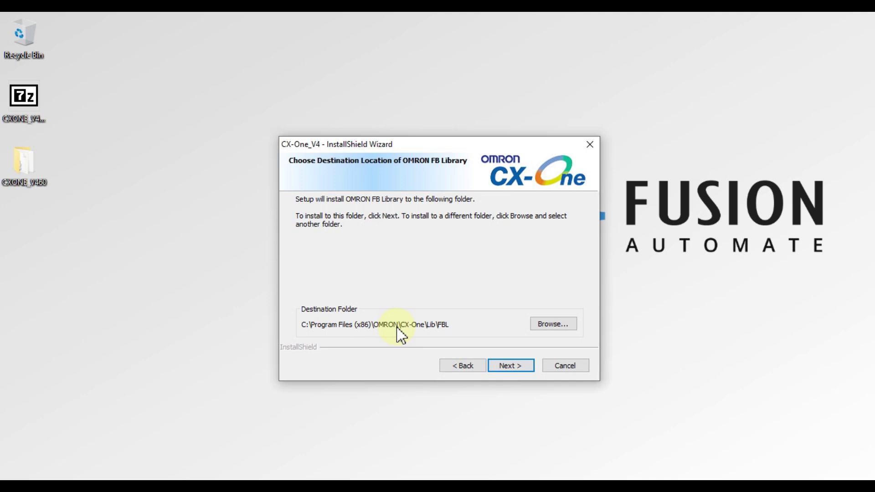
pyautogui.click(515, 364)
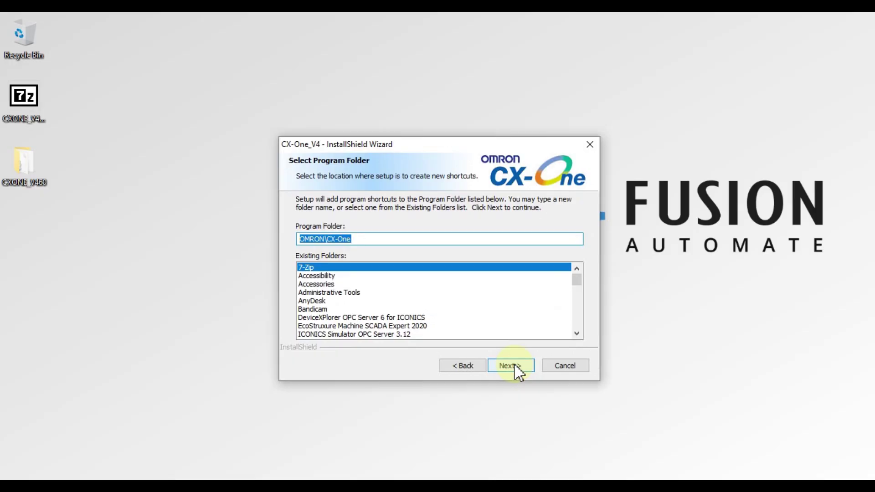
pyautogui.click(515, 364)
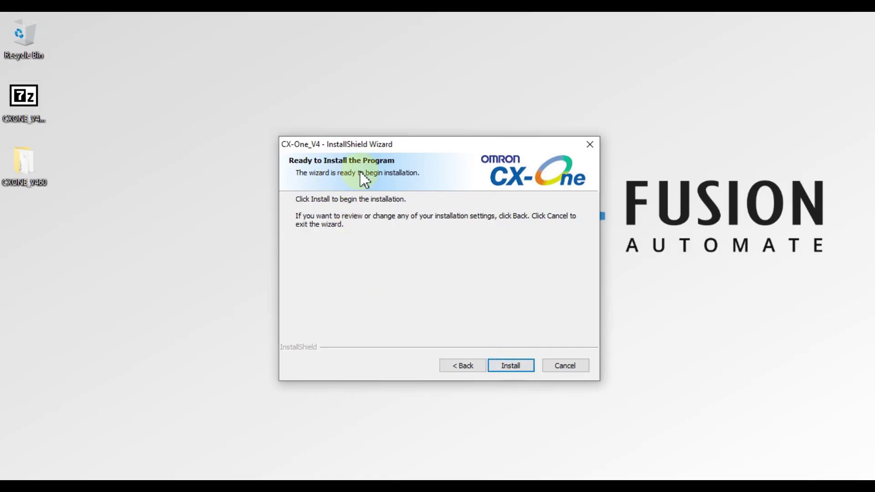
# Start the CX-One installation and agree to install WinPcap for the Communications Middleware.
pyautogui.click(518, 368)
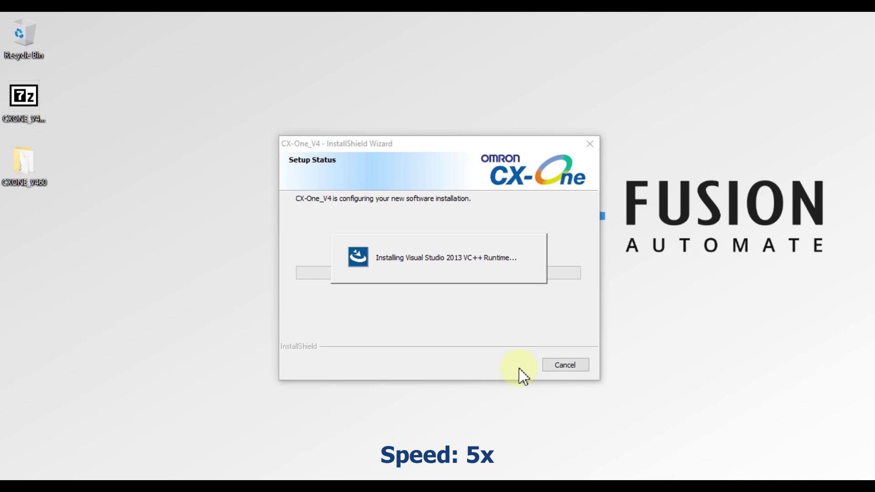
pyautogui.click(523, 376)
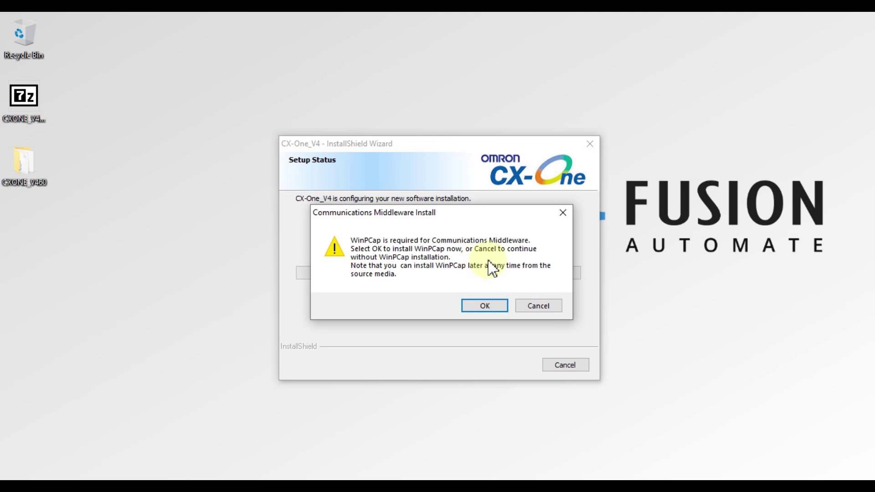
pyautogui.click(482, 310)
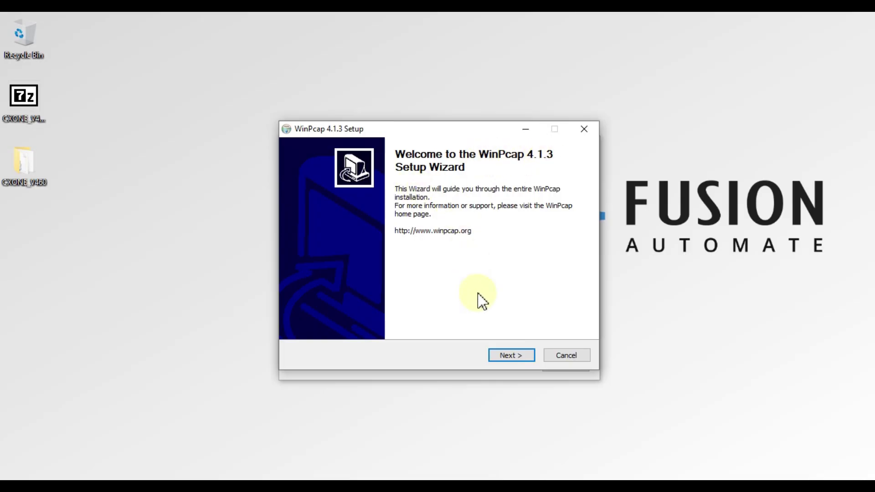
# Install WinPcap 4.1.3, accepting its license agreement and setting the option for starting its driver at boot time.
pyautogui.click(509, 359)
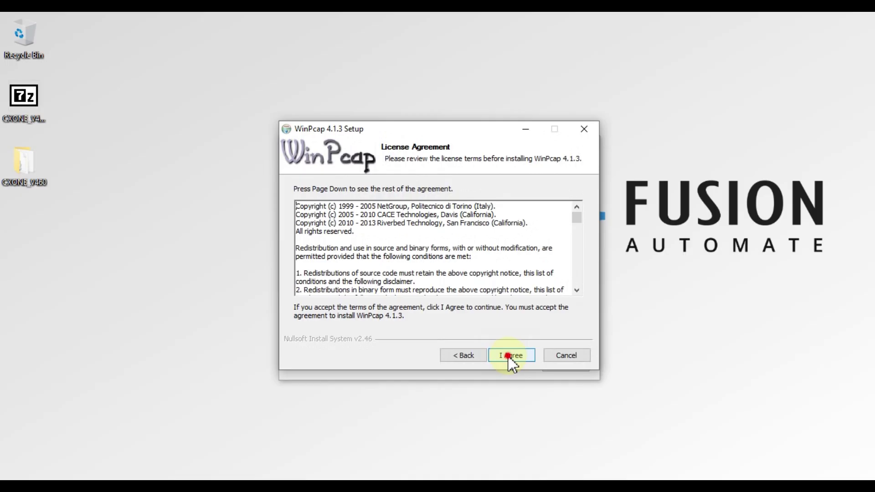
pyautogui.click(509, 356)
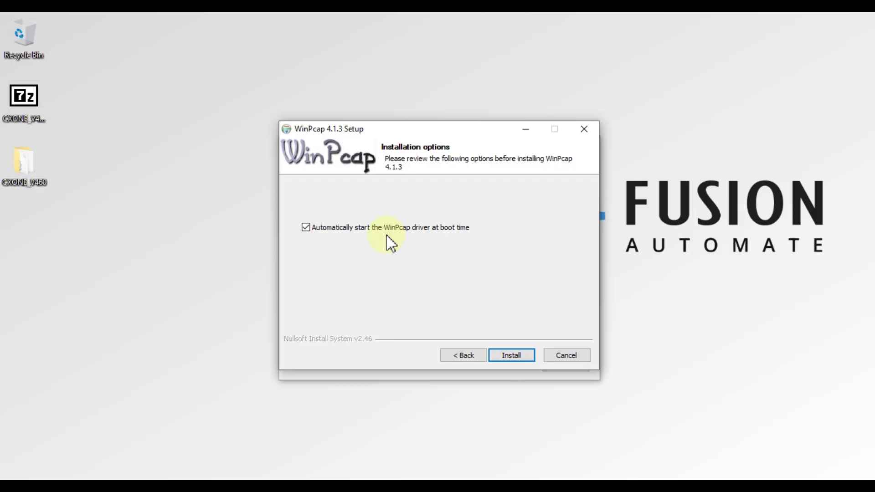
pyautogui.click(304, 227)
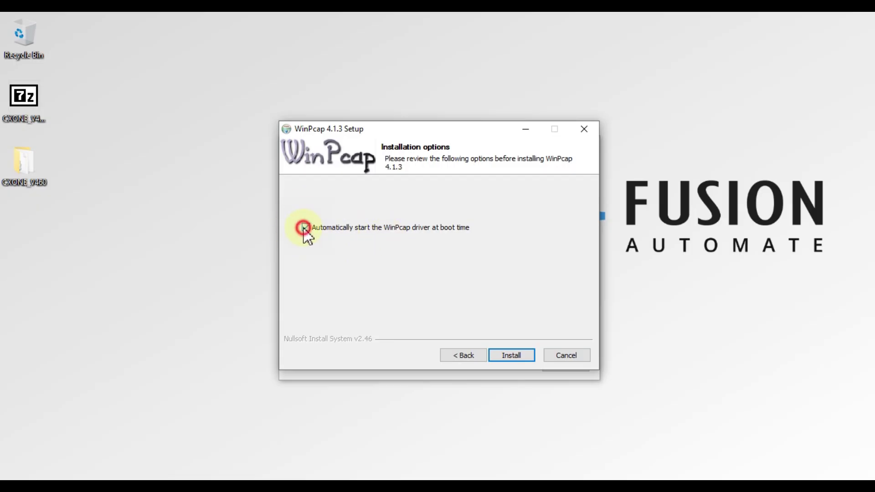
pyautogui.click(512, 356)
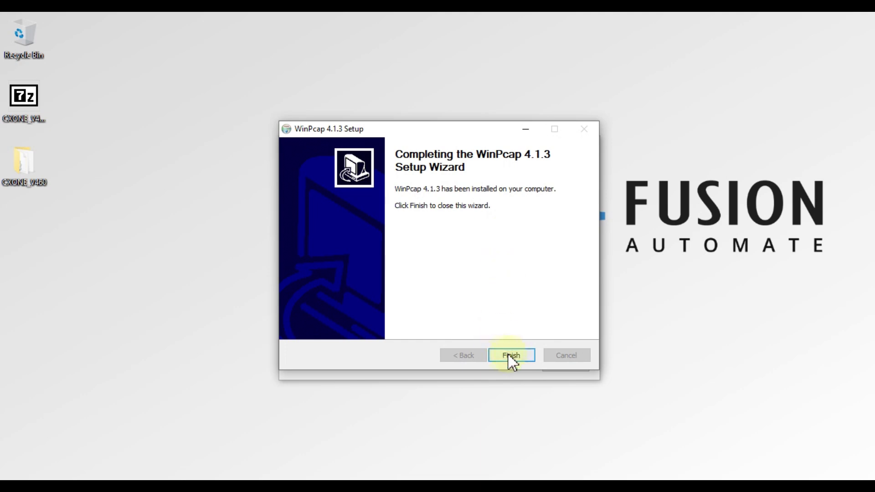
pyautogui.click(511, 355)
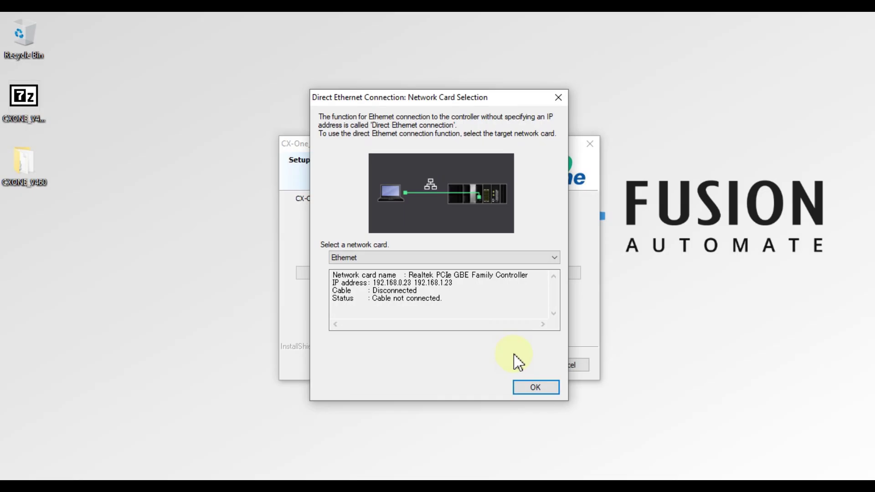
# Choose Ethernet as the network card for the direct Ethernet connection and confirm it.
pyautogui.click(423, 257)
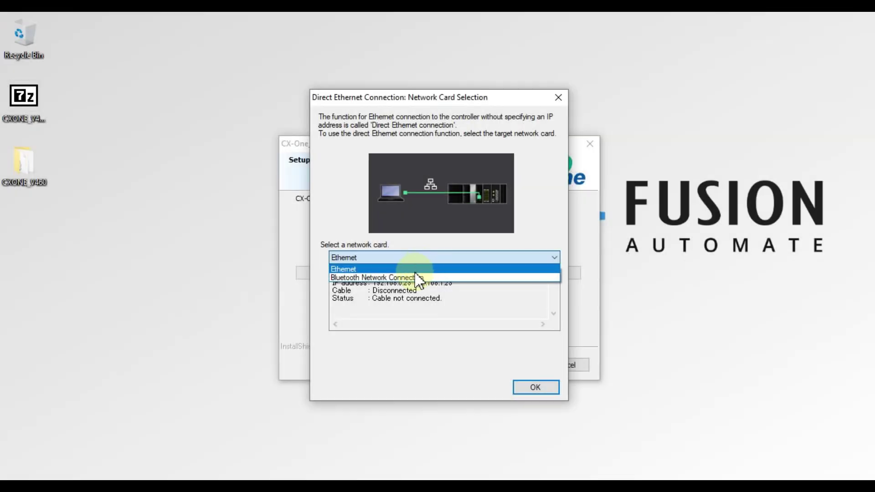
pyautogui.click(415, 269)
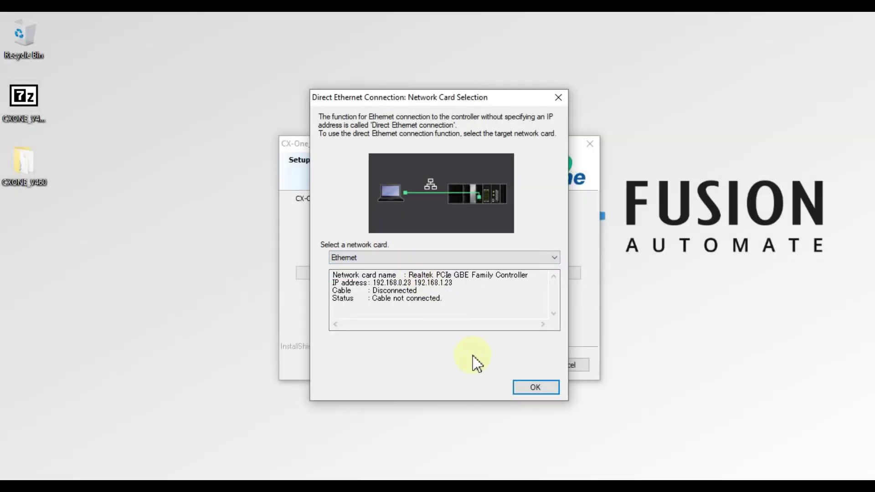
pyautogui.click(527, 387)
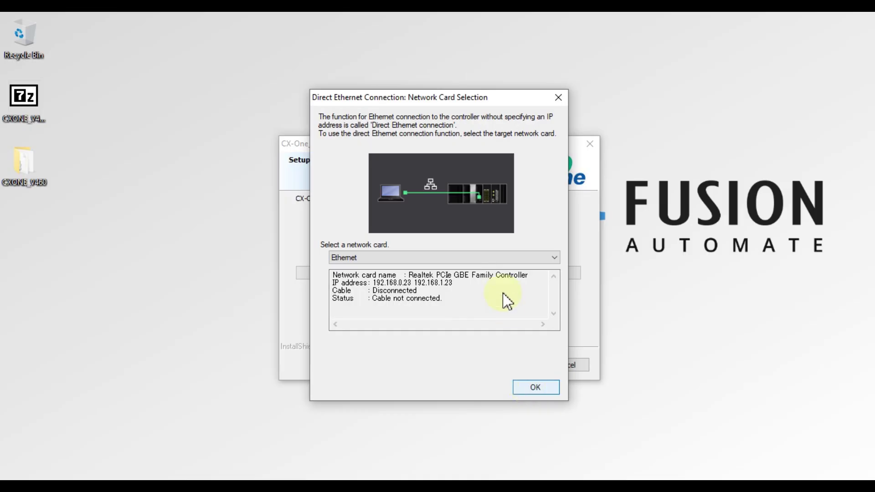
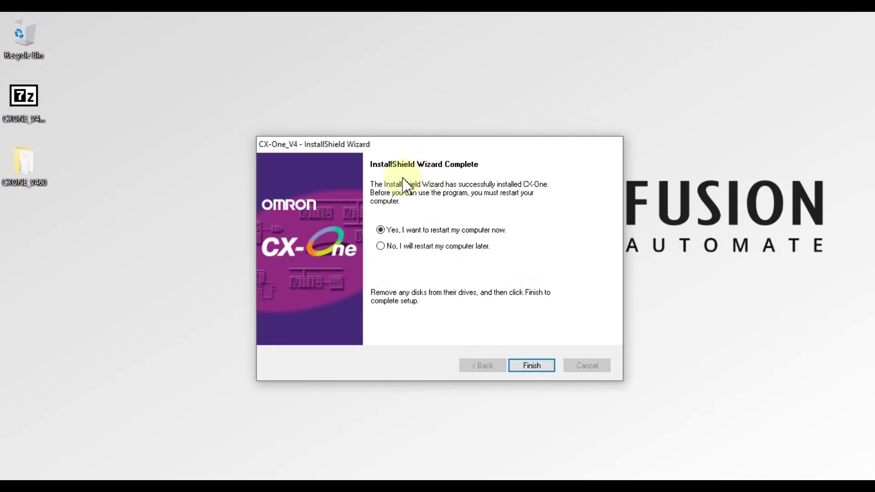
# Finish the CX-One setup wizard, choosing to restart the computer later.
pyautogui.click(415, 246)
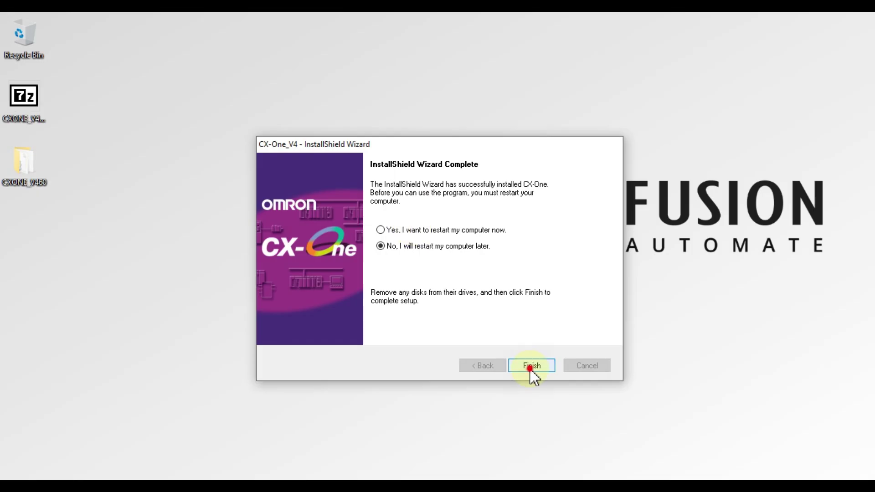
pyautogui.click(530, 368)
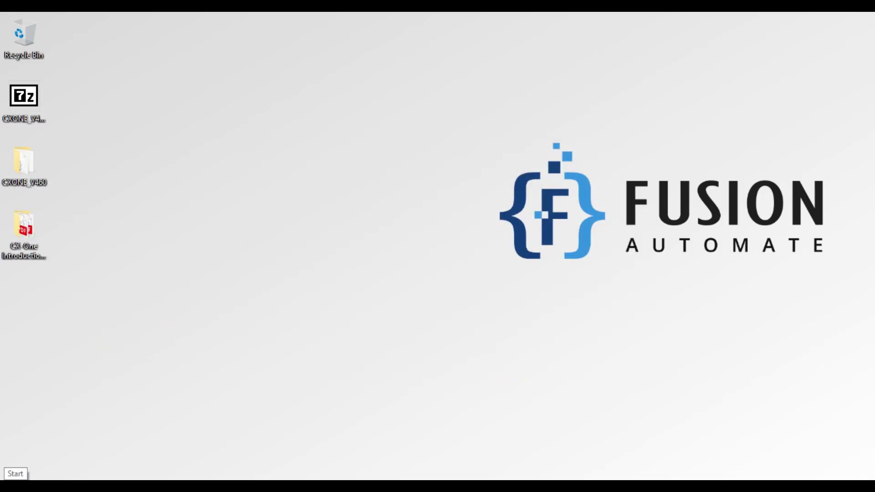
pyautogui.click(11, 476)
pyautogui.scroll(-10, 110, 352)
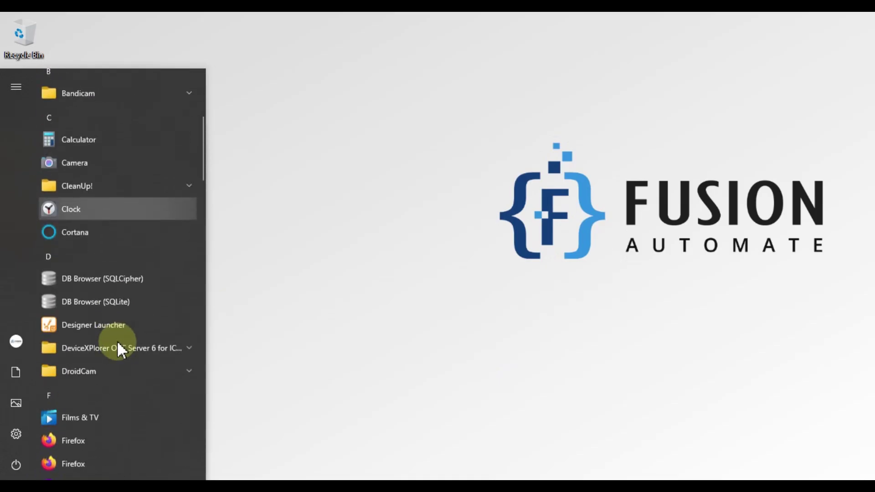
pyautogui.scroll(-10, 118, 347)
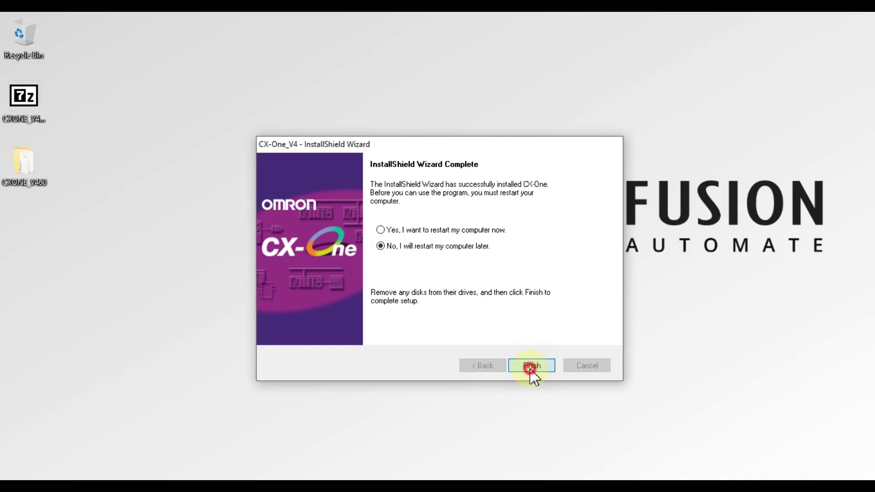
pyautogui.click(530, 366)
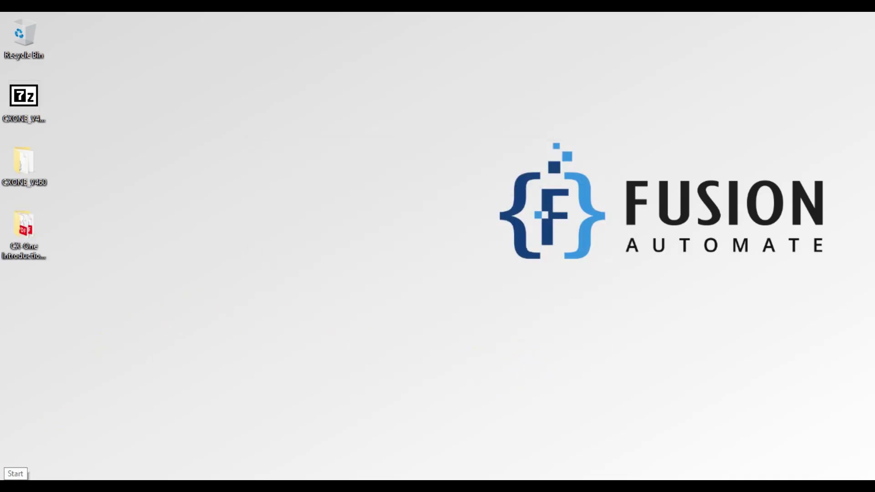
# Find the OMRON group among the installed programs and open its CX-One folder.
pyautogui.click(11, 485)
pyautogui.scroll(-5, 113, 344)
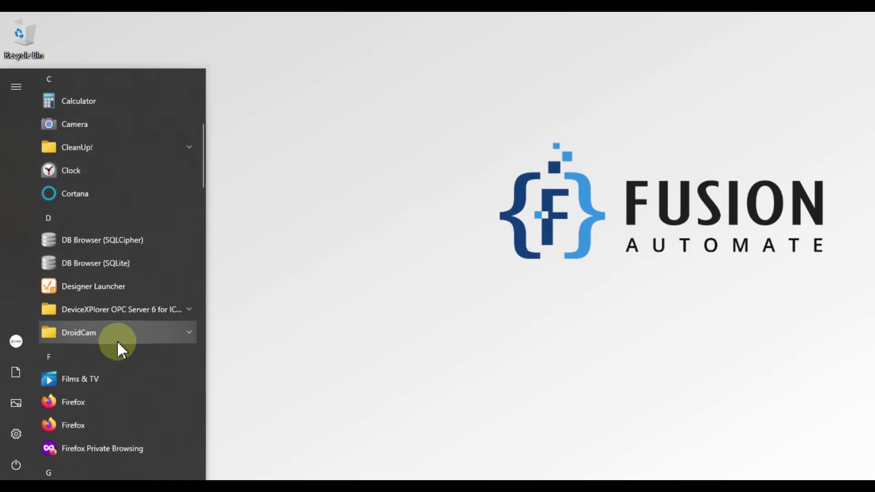
pyautogui.scroll(-10, 117, 340)
pyautogui.scroll(-5, 117, 340)
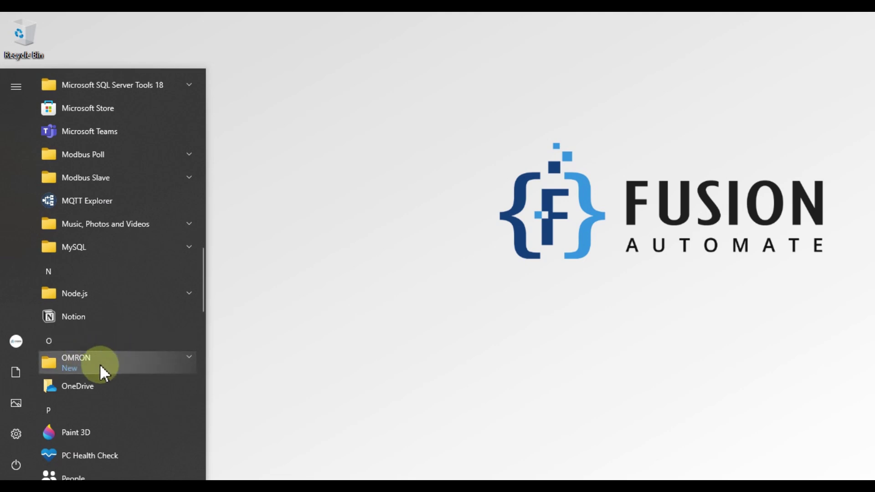
pyautogui.click(122, 359)
pyautogui.scroll(-4, 130, 342)
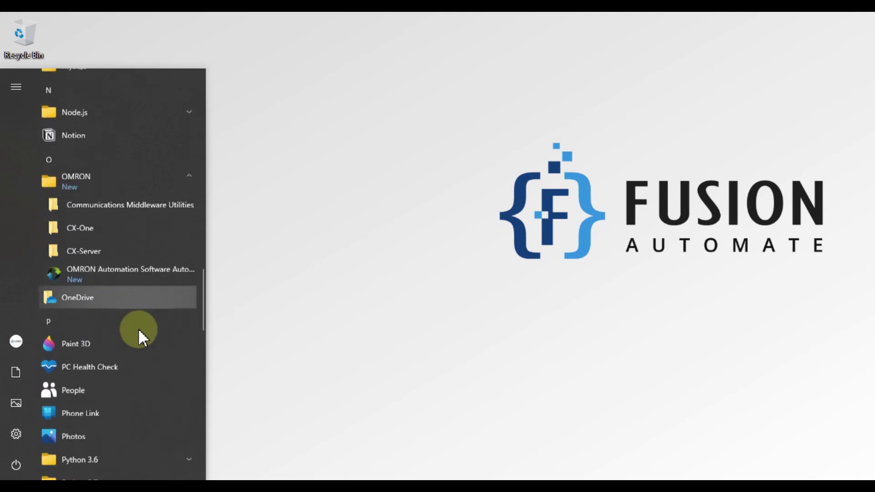
pyautogui.click(123, 224)
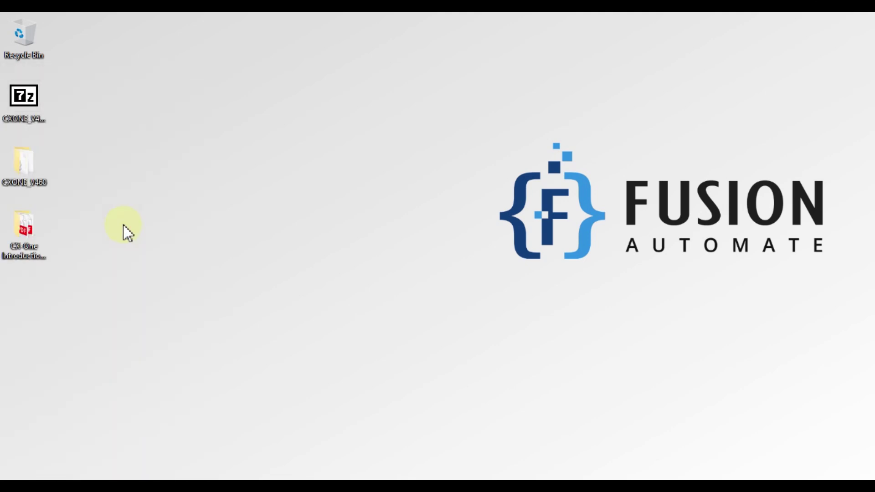
# Look inside the CX-Programmer folder for the CX-Programmer shortcut, and close the folder window.
pyautogui.click(150, 245)
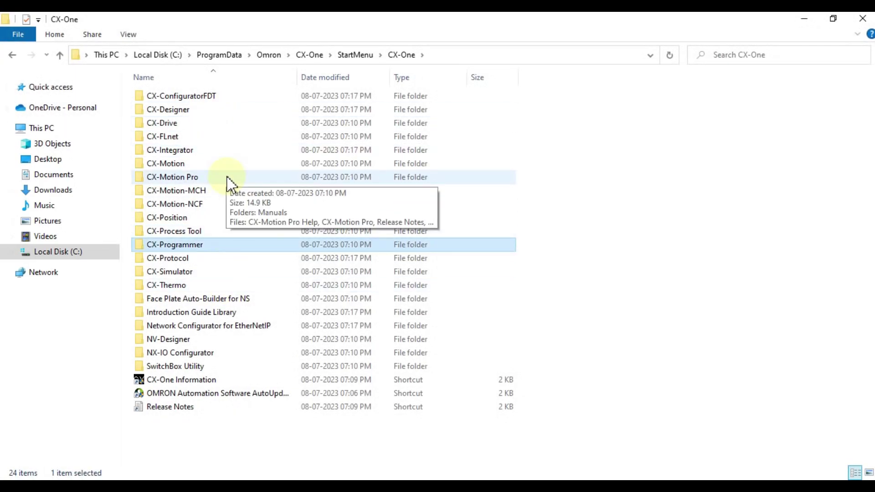
pyautogui.click(200, 244)
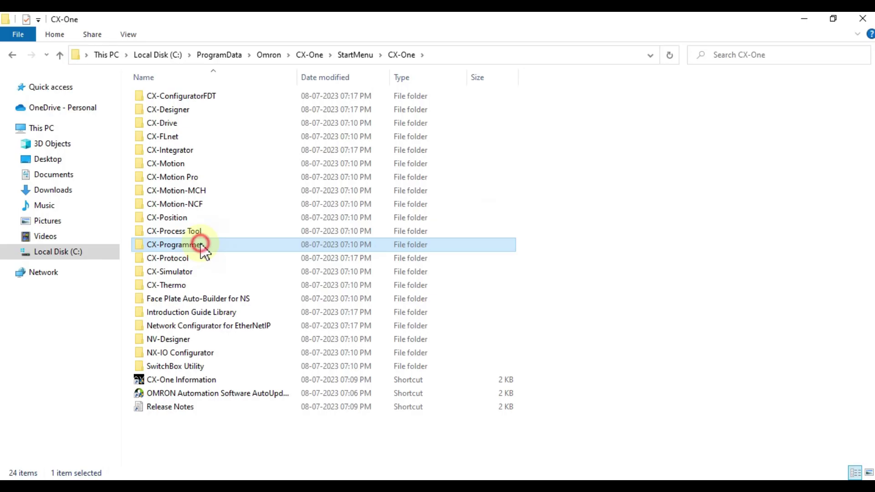
pyautogui.doubleClick(200, 244)
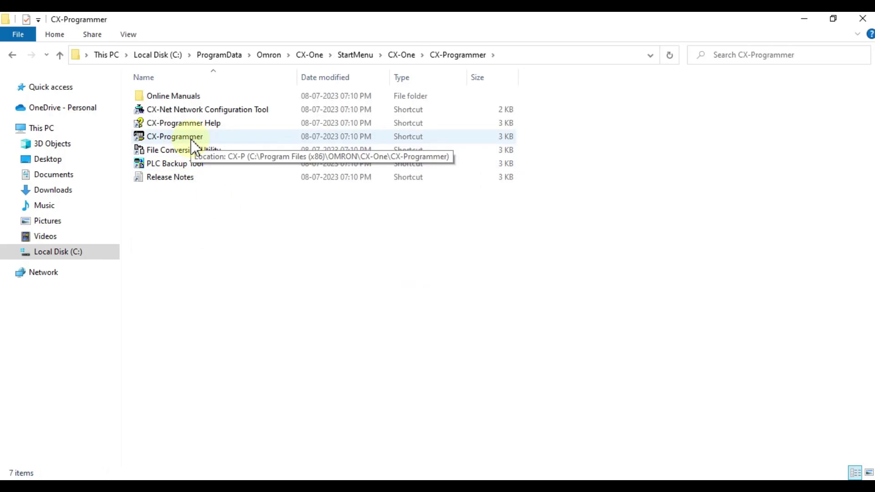
pyautogui.click(862, 18)
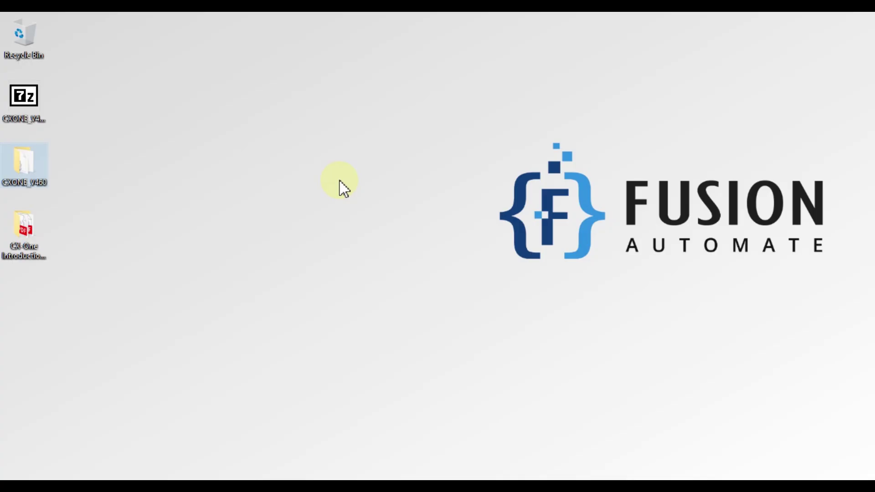
# Switch to the browser and review the CX-One software download request form and the email with the trial download.
pyautogui.click(94, 486)
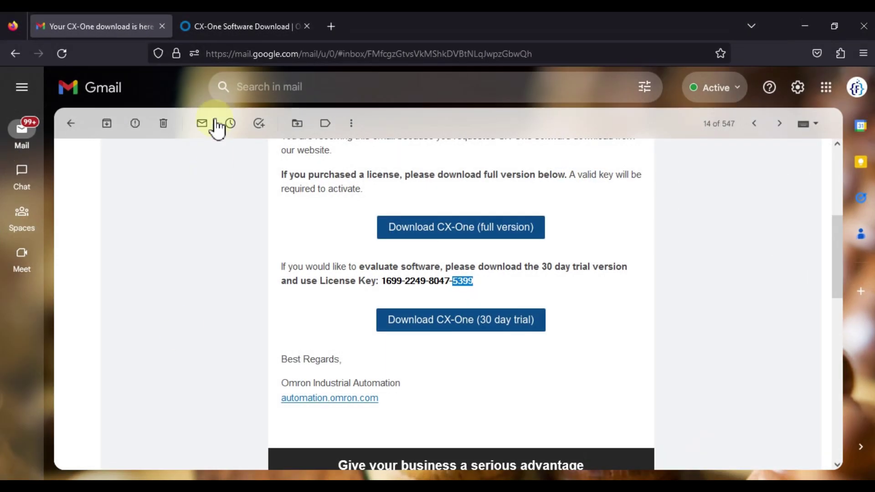
pyautogui.click(231, 25)
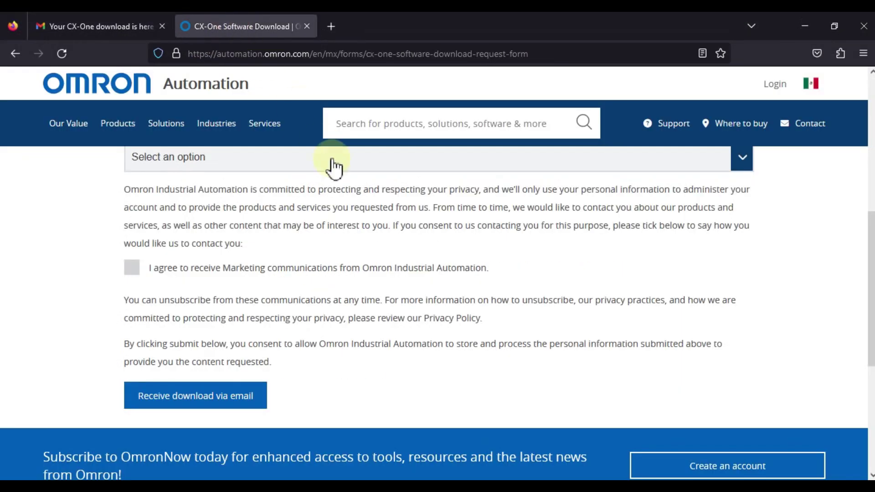
pyautogui.scroll(4, 333, 166)
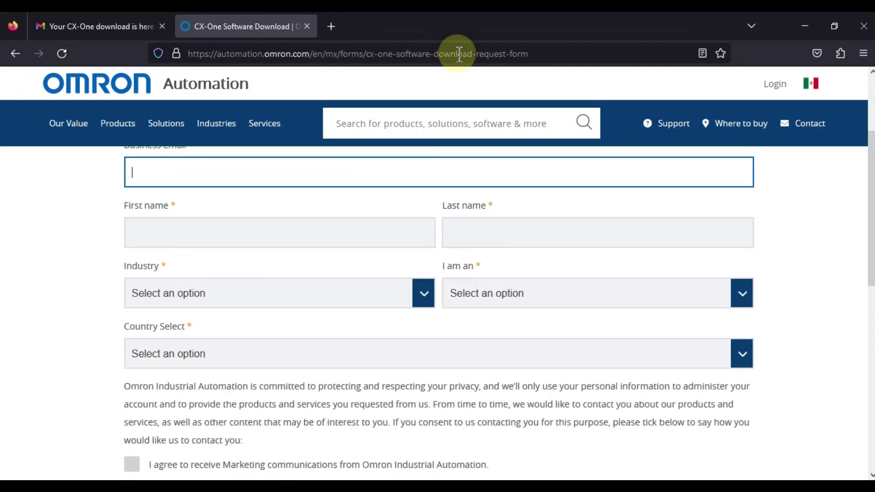
pyautogui.scroll(-5, 347, 323)
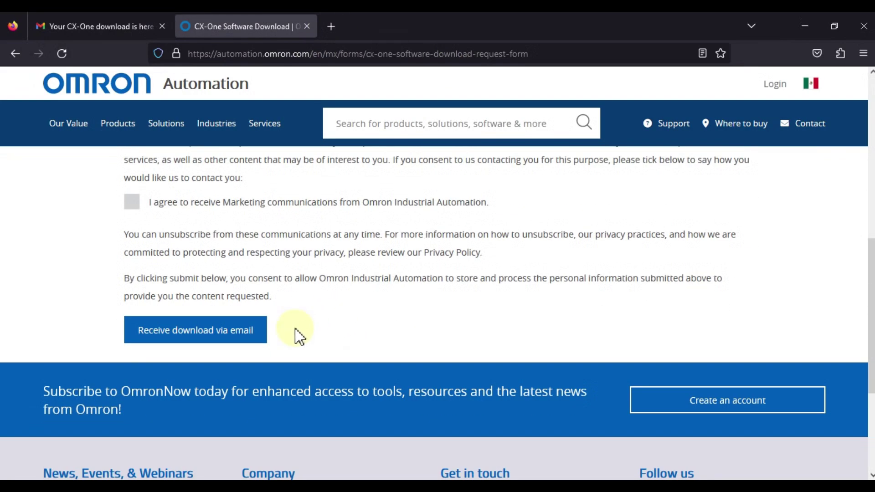
pyautogui.click(119, 18)
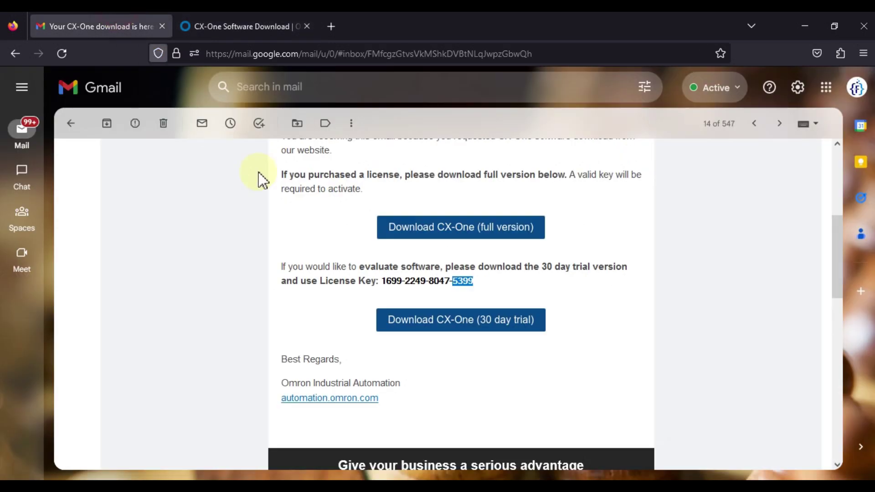
pyautogui.click(253, 23)
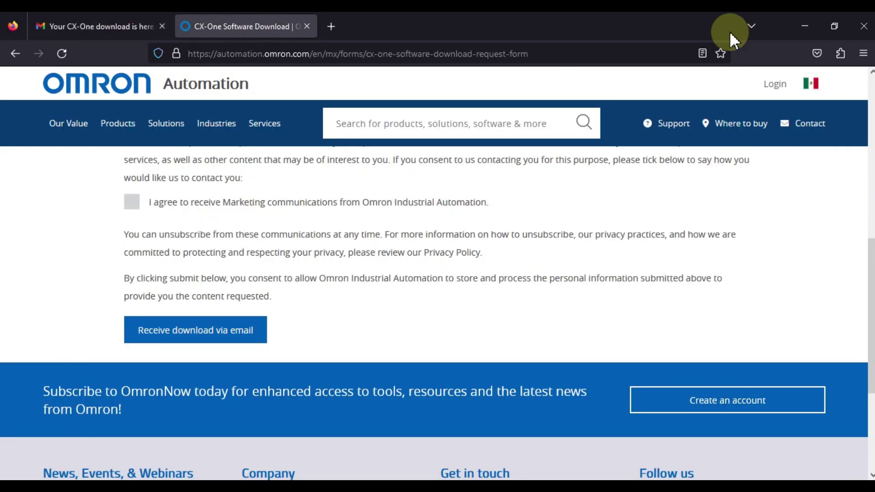